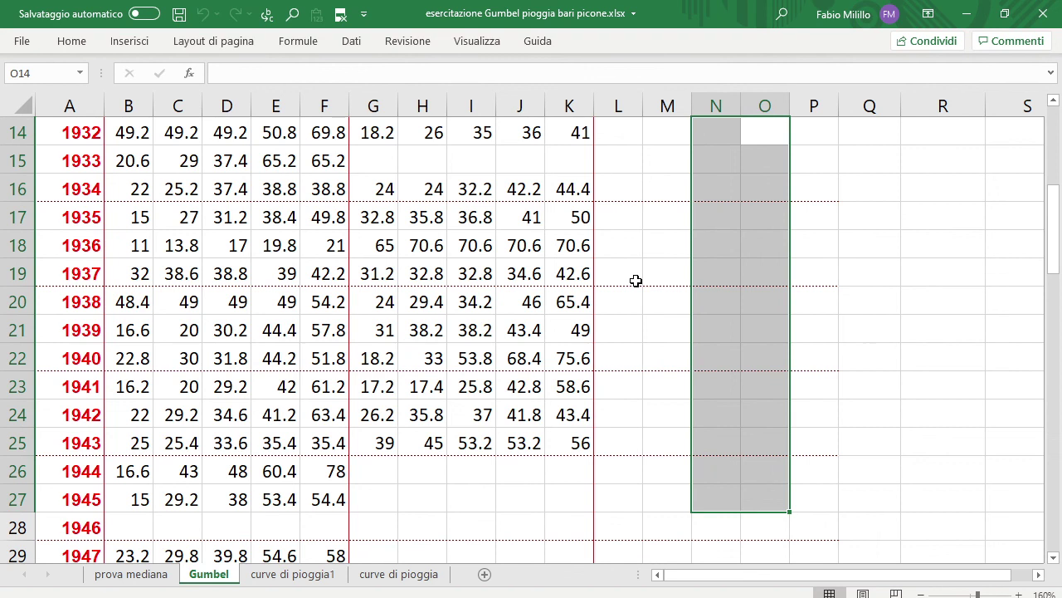
- Freeze the panes above the μ row (row 7) of the Gumbel sheet, keeping rows 1 to 6 in place
{"action": "scroll", "coordinate": [636, 280], "scroll_direction": "up", "scroll_amount": 5}
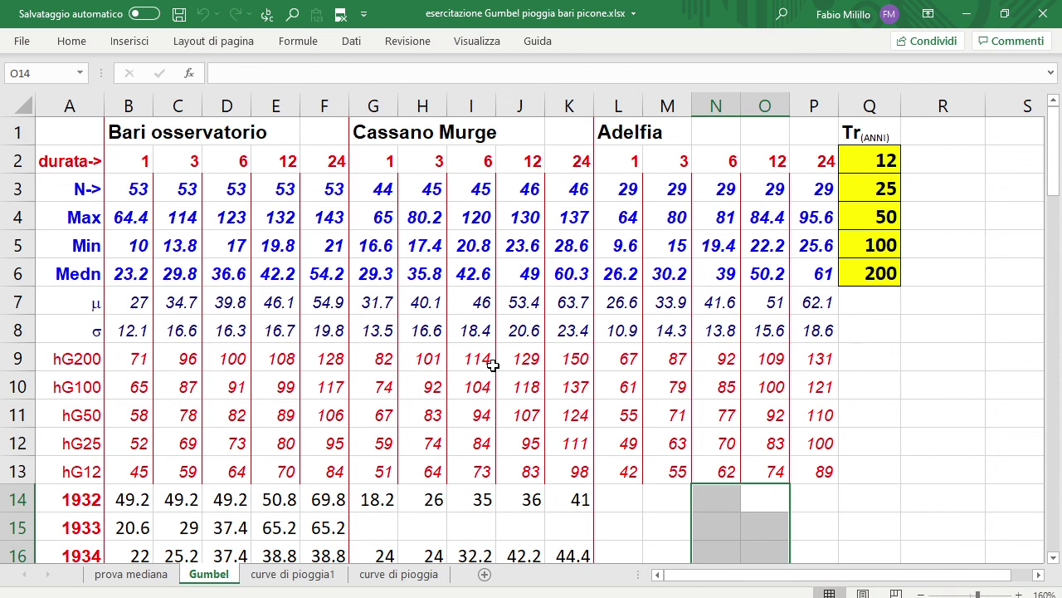
{"action": "scroll", "coordinate": [493, 365], "scroll_direction": "down", "scroll_amount": 2}
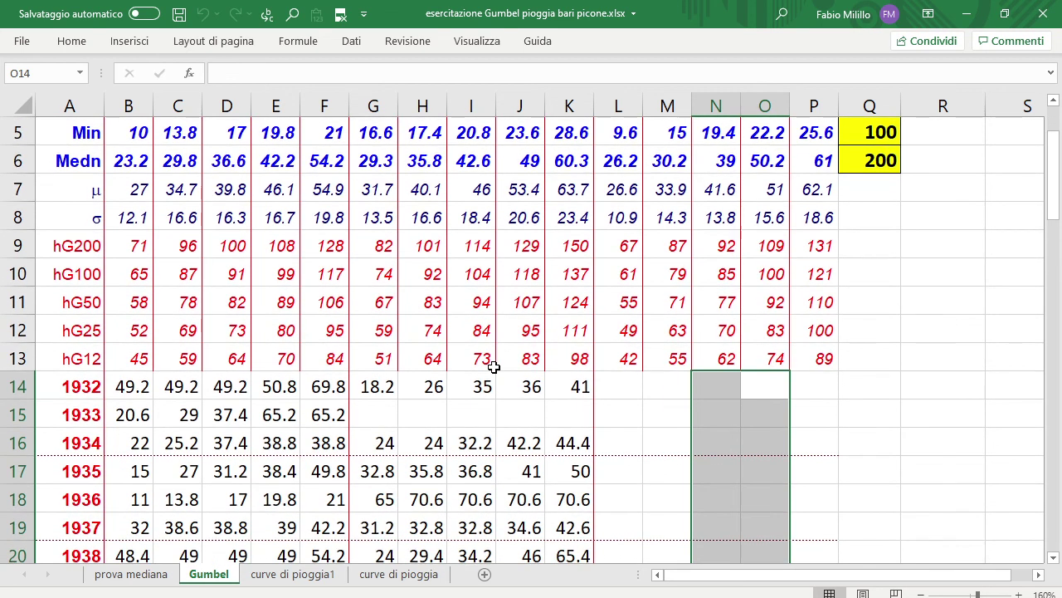
{"action": "scroll", "coordinate": [493, 367], "scroll_direction": "up", "scroll_amount": 2}
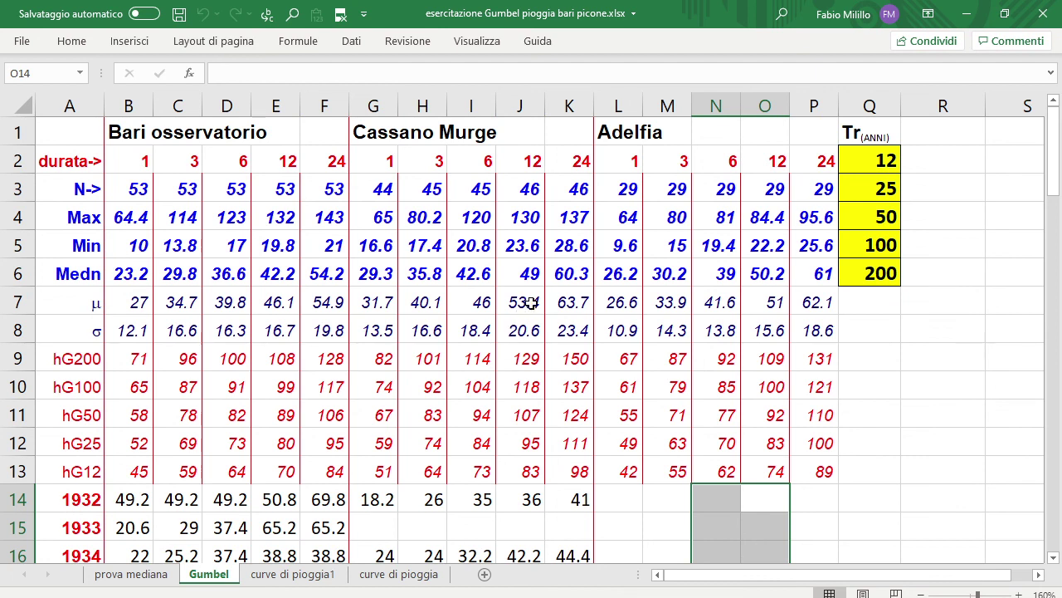
{"action": "left_click", "coordinate": [18, 303]}
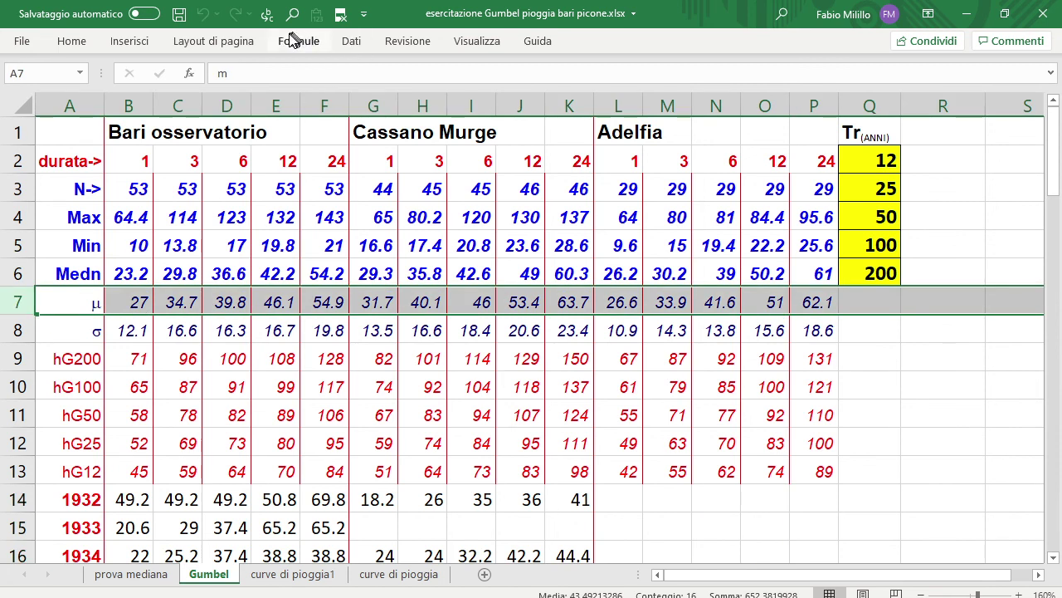
{"action": "left_click", "coordinate": [482, 48]}
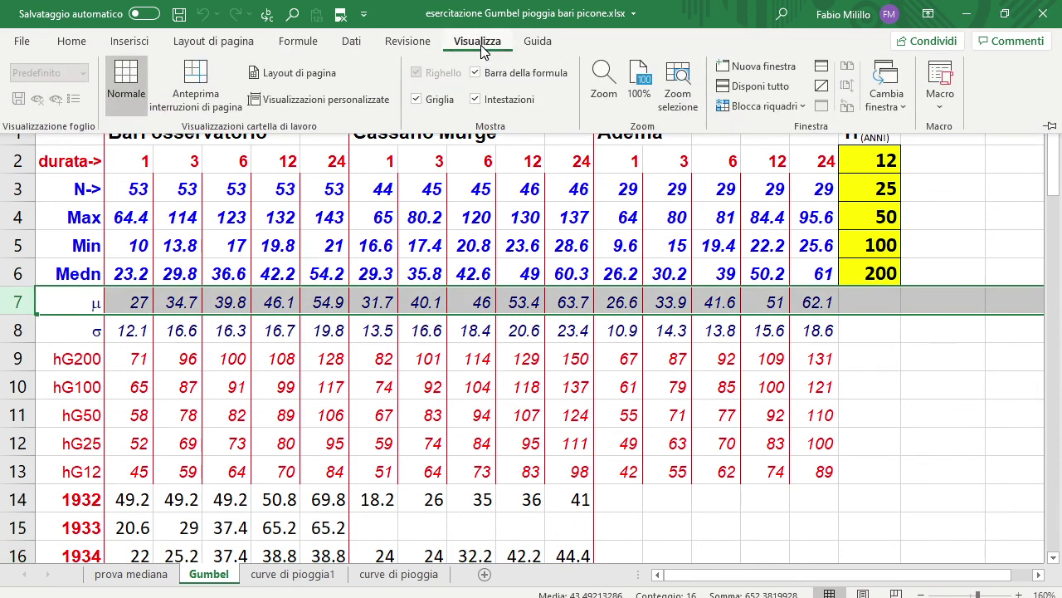
{"action": "left_click", "coordinate": [758, 106]}
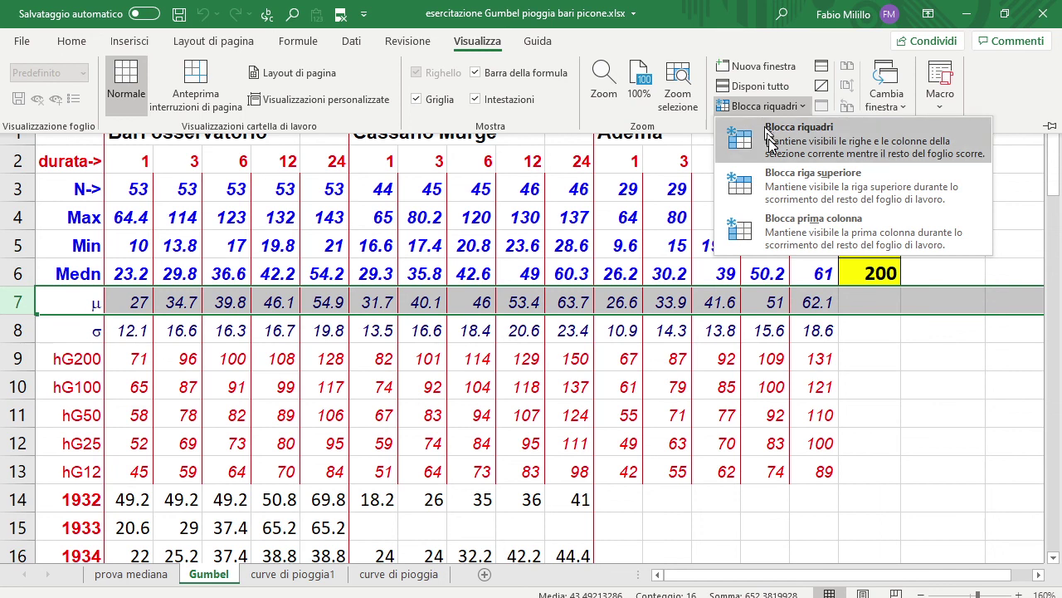
{"action": "left_click", "coordinate": [771, 139]}
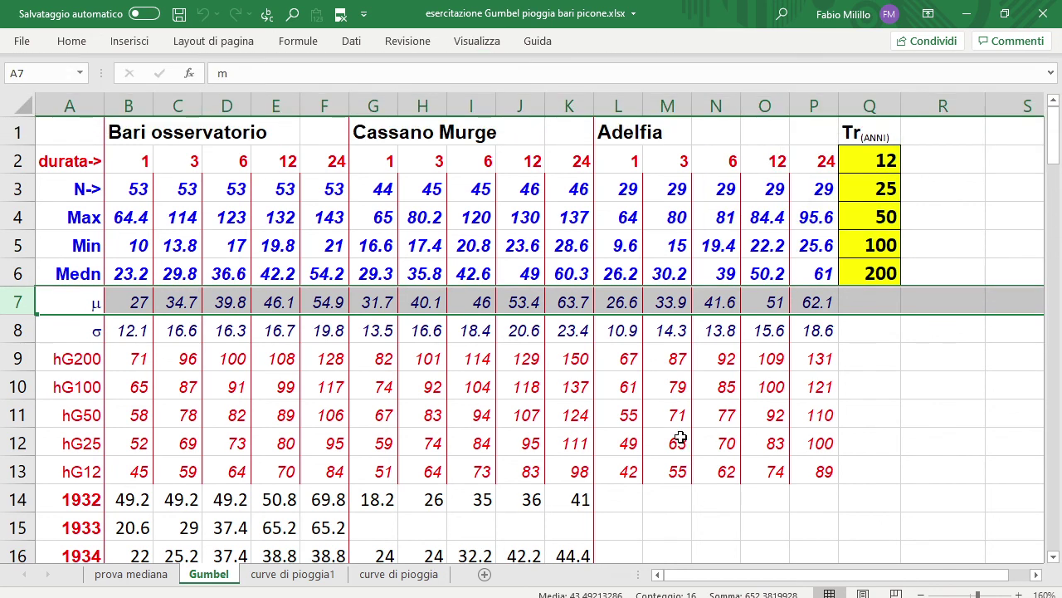
{"action": "scroll", "coordinate": [681, 436], "scroll_direction": "down", "scroll_amount": 1}
{"action": "scroll", "coordinate": [680, 436], "scroll_direction": "down", "scroll_amount": 1}
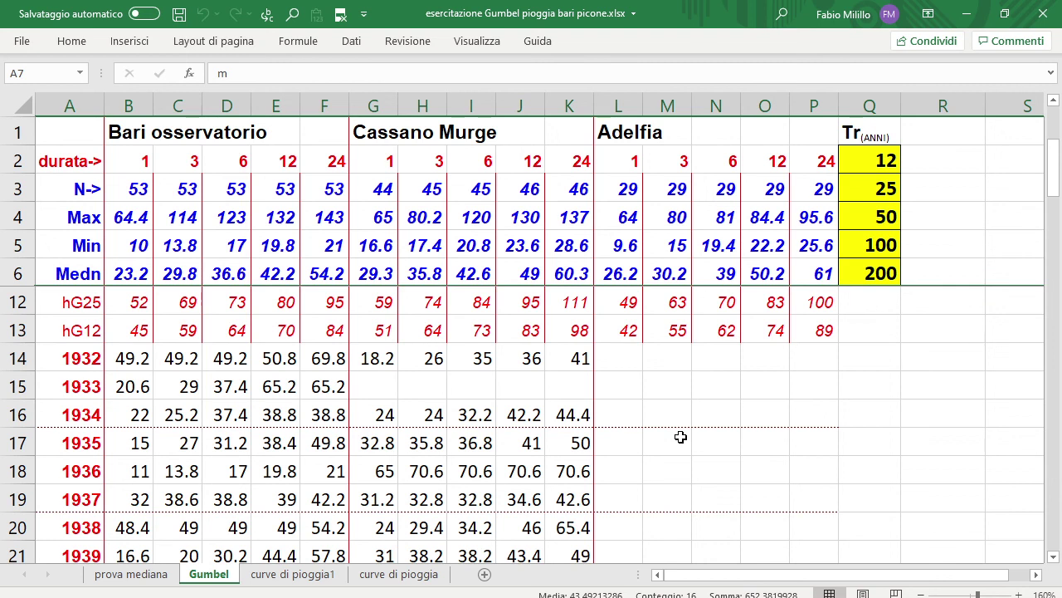
- Unfreeze the panes of the Gumbel sheet
{"action": "left_click", "coordinate": [132, 276]}
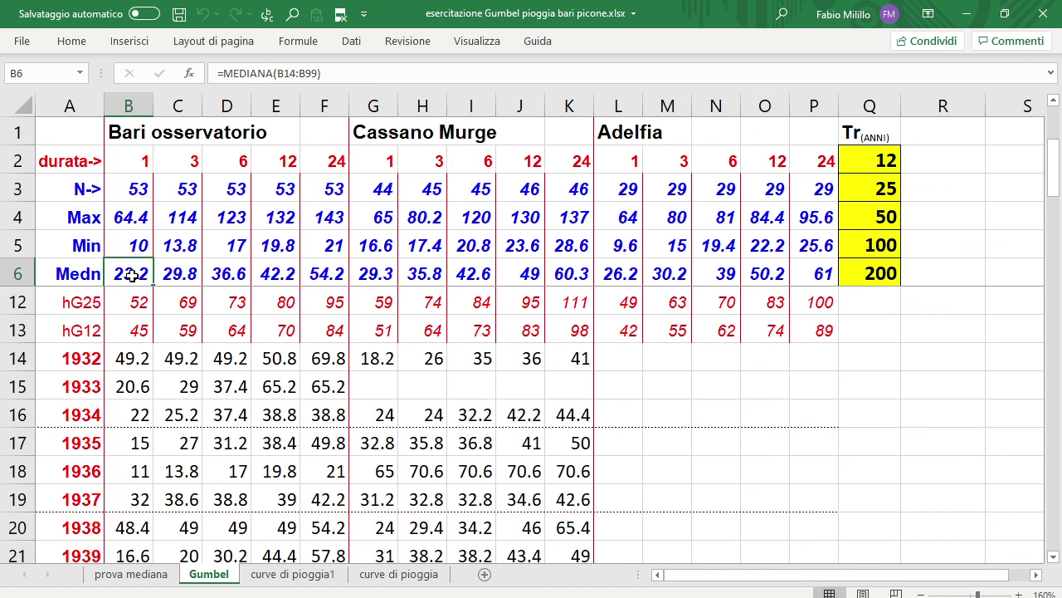
{"action": "left_click", "coordinate": [490, 46]}
{"action": "left_click", "coordinate": [752, 106]}
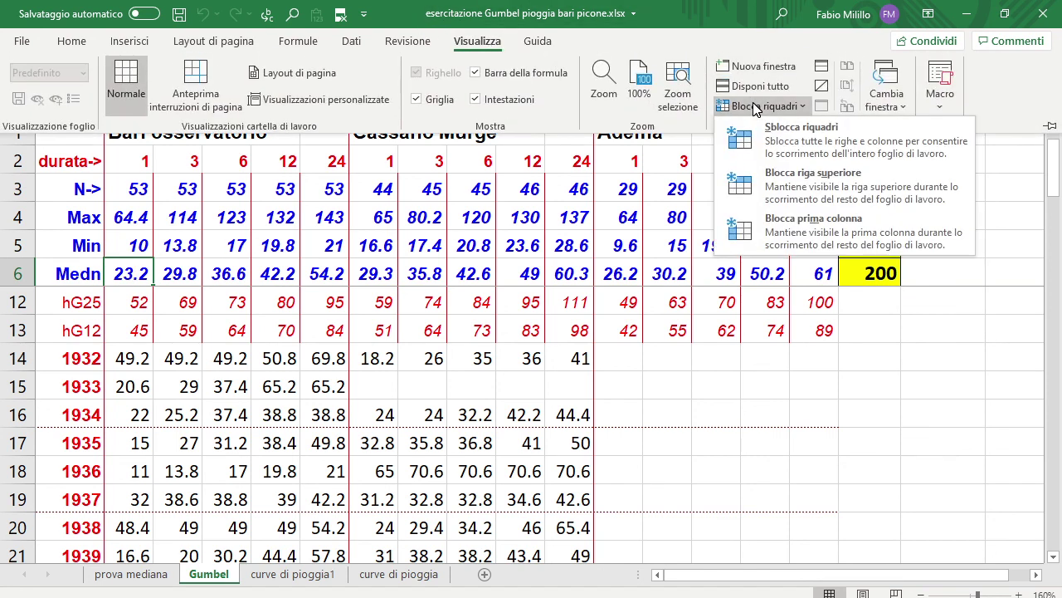
{"action": "left_click", "coordinate": [770, 136]}
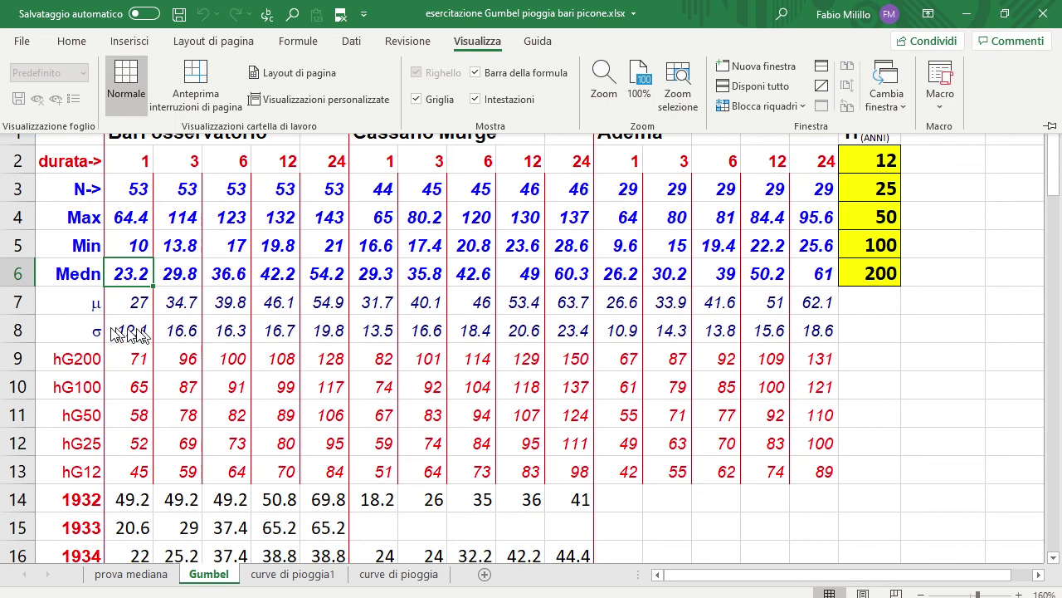
- Freeze the panes above the hG200 row (row 9), keeping rows 1 to 8 in place while the yearly data scrolls
{"action": "left_click", "coordinate": [20, 360]}
{"action": "left_click", "coordinate": [20, 360]}
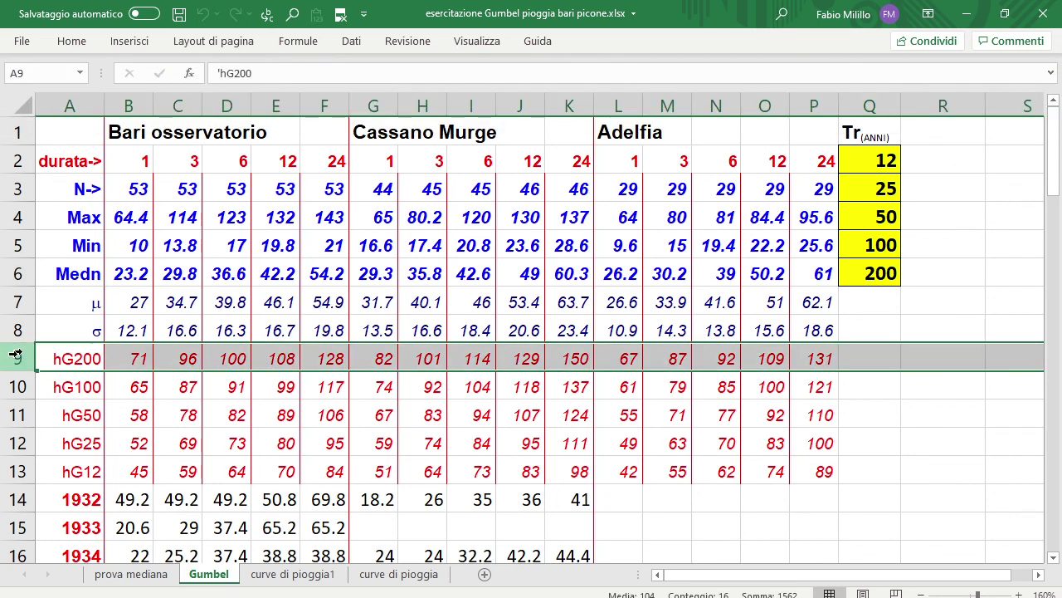
{"action": "left_click", "coordinate": [461, 52]}
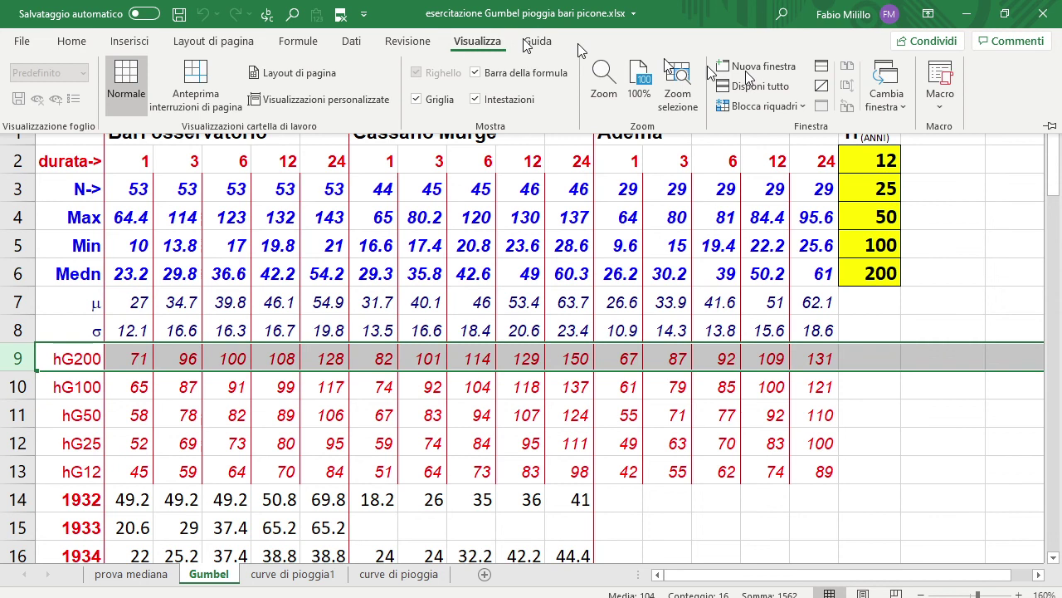
{"action": "left_click", "coordinate": [769, 106]}
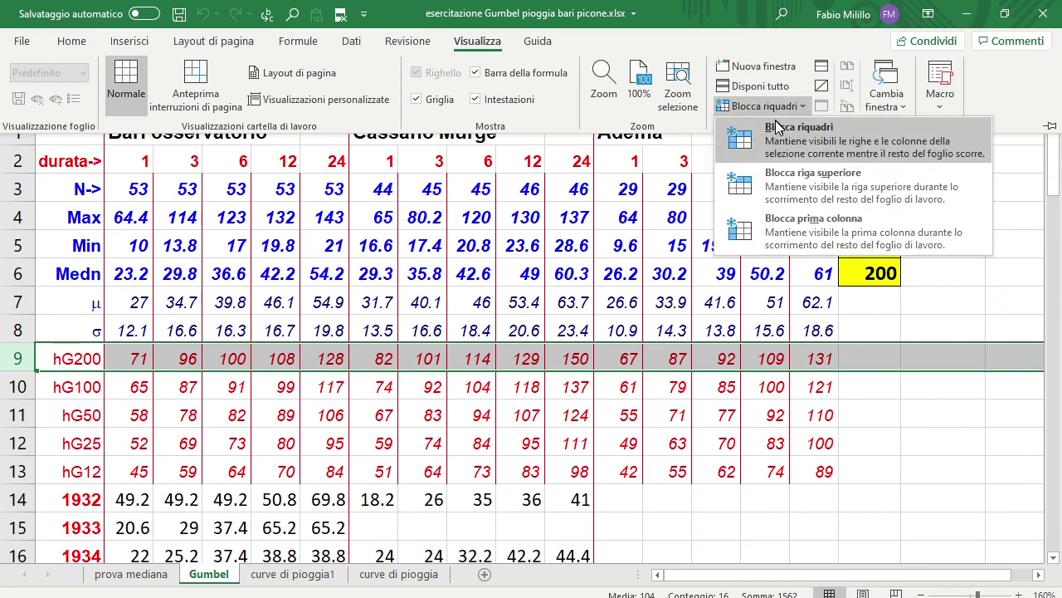
{"action": "left_click", "coordinate": [777, 127]}
{"action": "scroll", "coordinate": [719, 276], "scroll_direction": "down", "scroll_amount": 2}
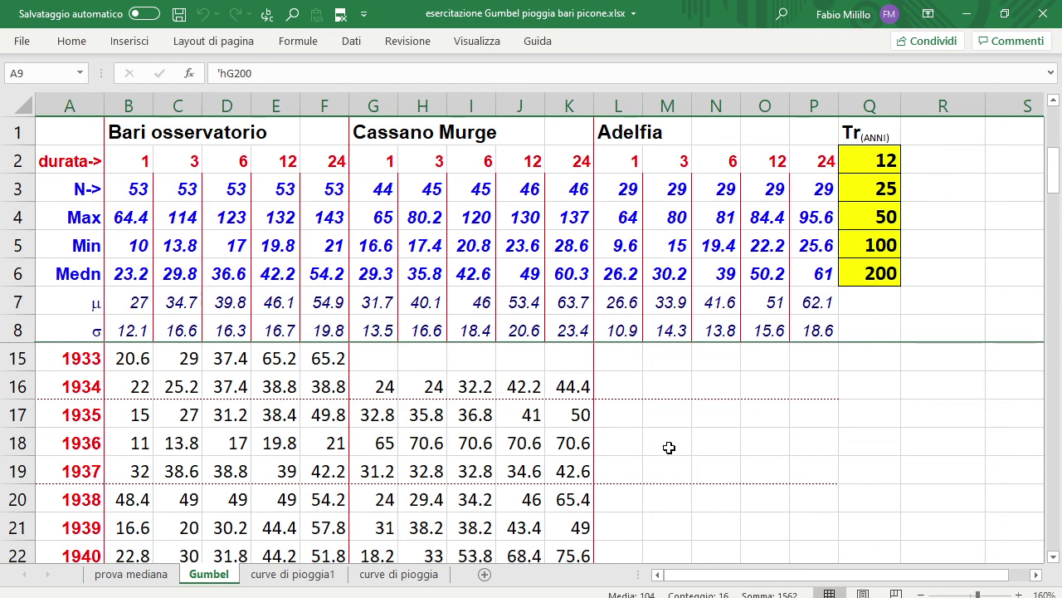
{"action": "scroll", "coordinate": [669, 446], "scroll_direction": "down", "scroll_amount": 1}
{"action": "scroll", "coordinate": [670, 447], "scroll_direction": "up", "scroll_amount": 2}
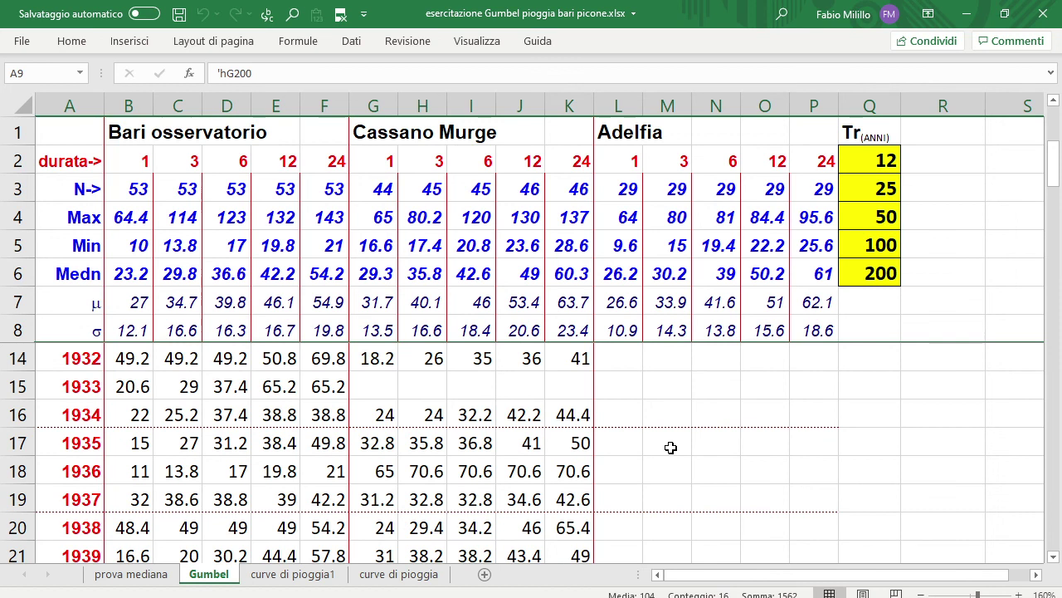
{"action": "scroll", "coordinate": [670, 447], "scroll_direction": "down", "scroll_amount": 1}
- Highlight the Bari osservatorio columns B to F and the 1932 data row to examine the table's layout
{"action": "left_click", "coordinate": [135, 130]}
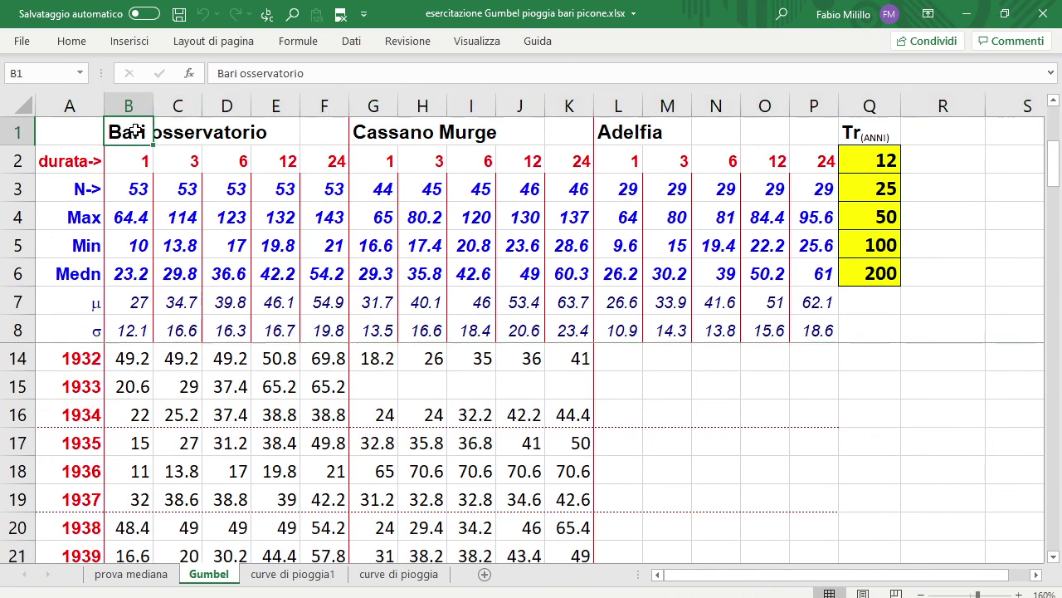
{"action": "left_click_drag", "start_coordinate": [133, 107], "coordinate": [313, 101]}
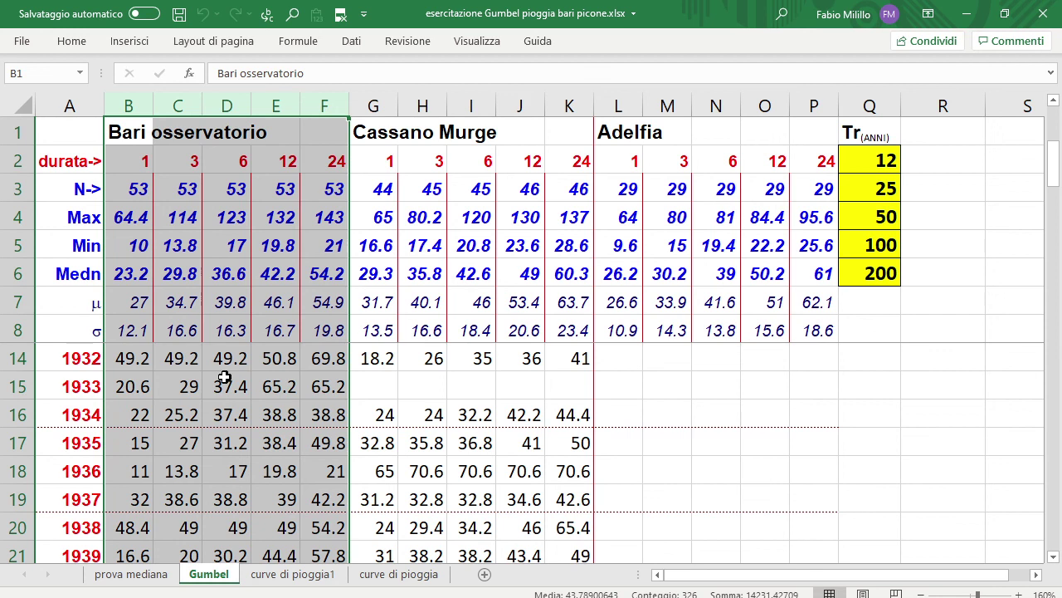
{"action": "left_click", "coordinate": [27, 358]}
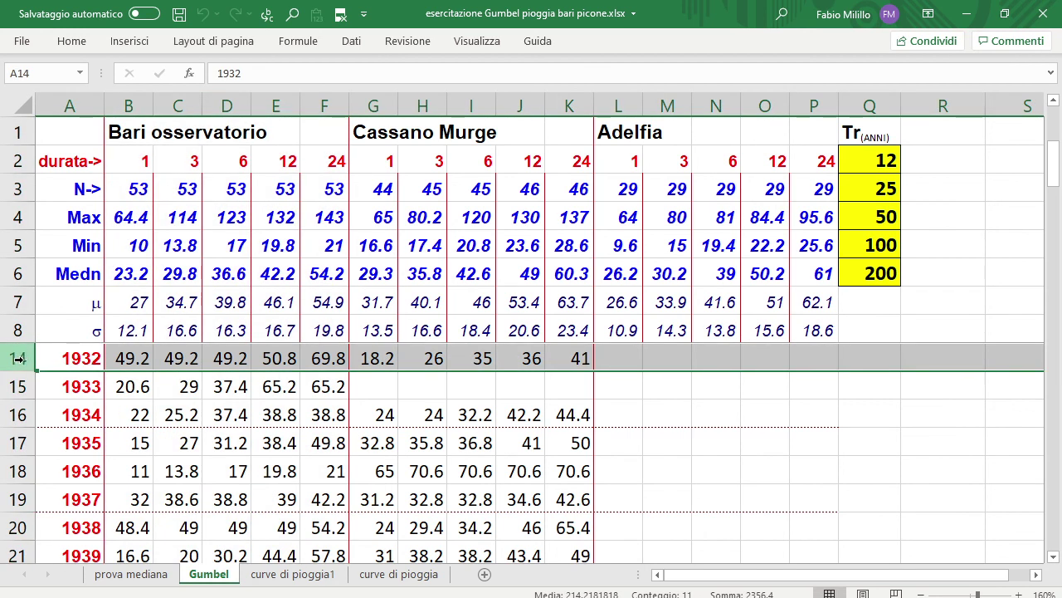
- Examine the Bari osservatorio durations in B2:F2 and the statistics of the 1-hour duration in B3:B8
{"action": "double_click", "coordinate": [1019, 592]}
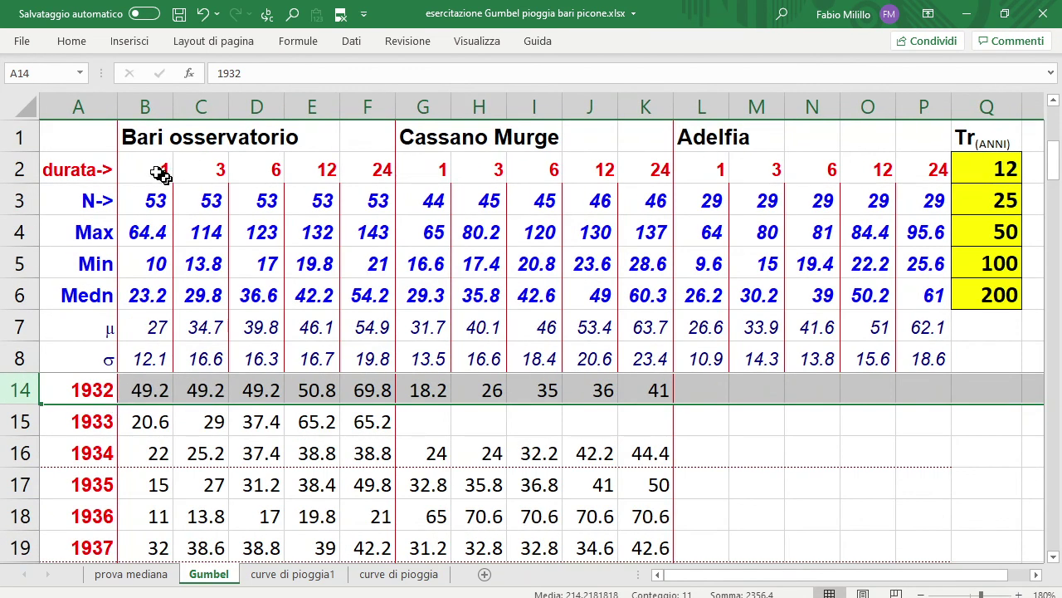
{"action": "left_click_drag", "start_coordinate": [146, 170], "coordinate": [354, 159]}
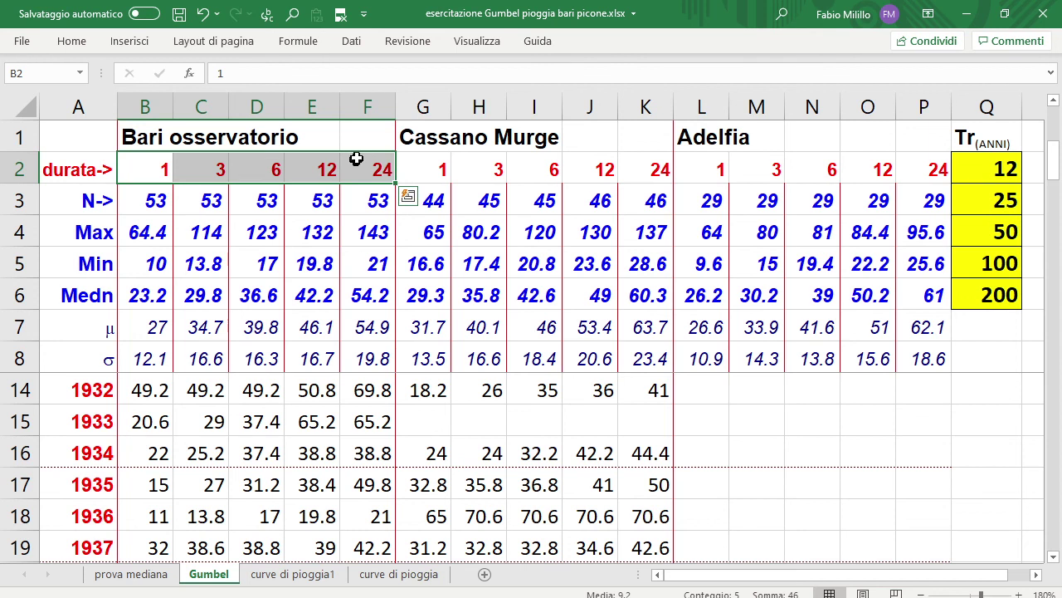
{"action": "left_click", "coordinate": [146, 103], "text": "ctrl"}
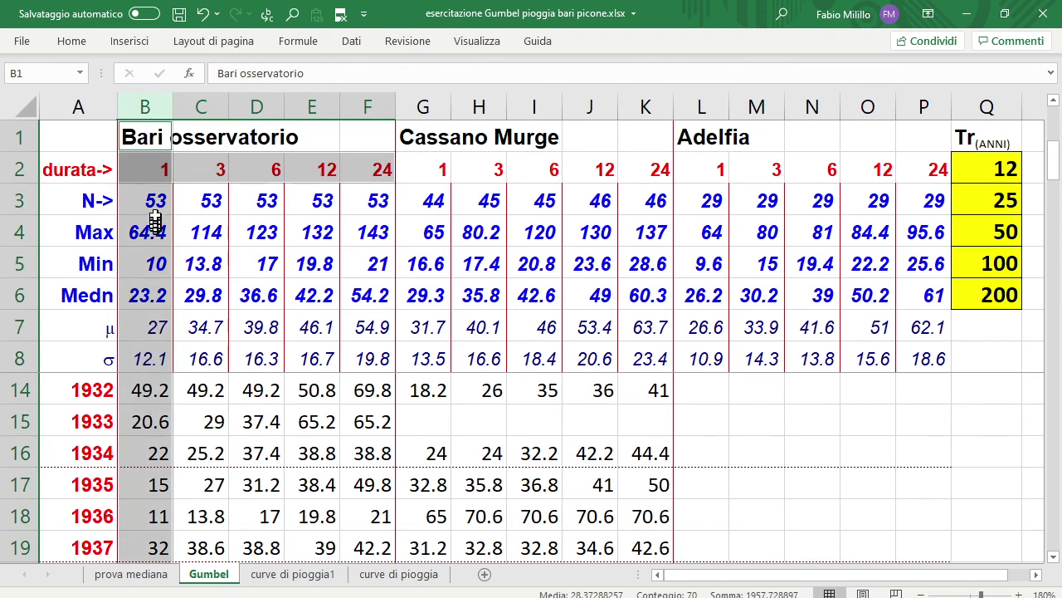
{"action": "left_click_drag", "start_coordinate": [154, 204], "coordinate": [153, 359]}
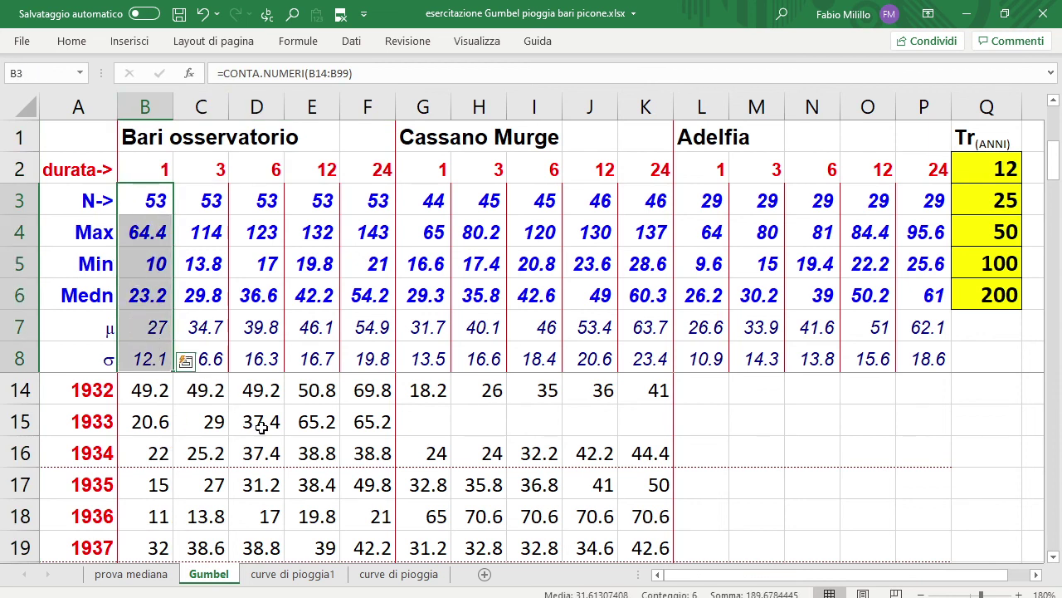
- Examine the 1-hour rainfall values of Bari osservatorio in B14:B16 together with their year and duration headings
{"action": "left_click", "coordinate": [155, 395]}
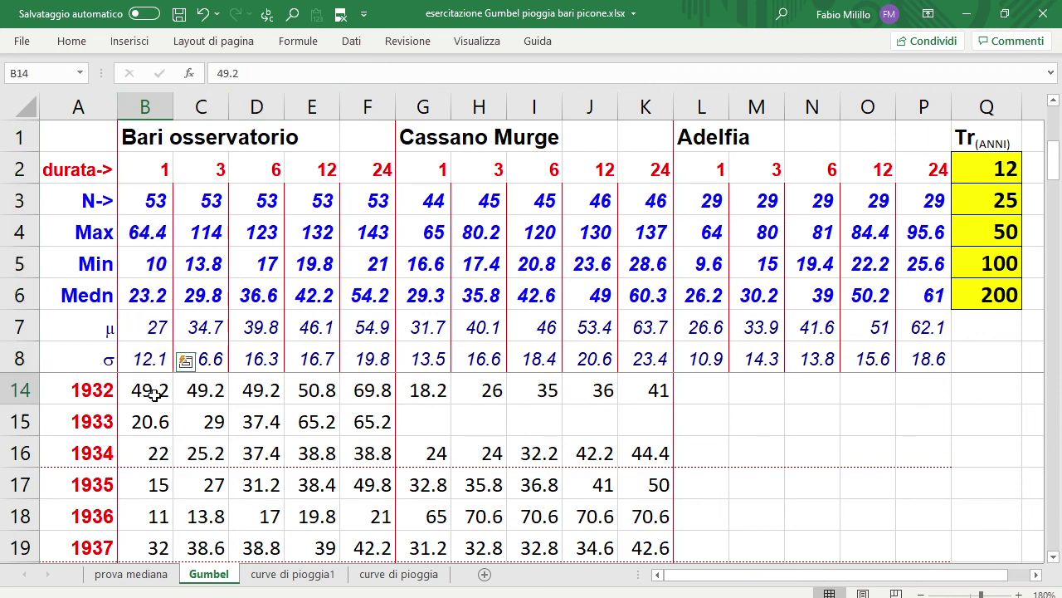
{"action": "left_click_drag", "start_coordinate": [155, 395], "coordinate": [154, 448]}
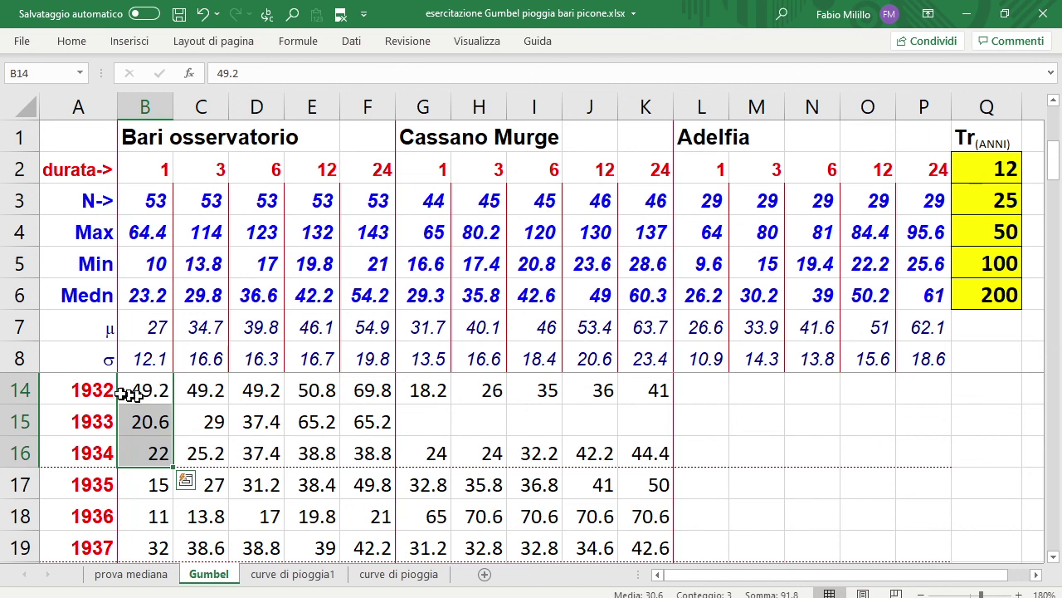
{"action": "left_click", "coordinate": [83, 388]}
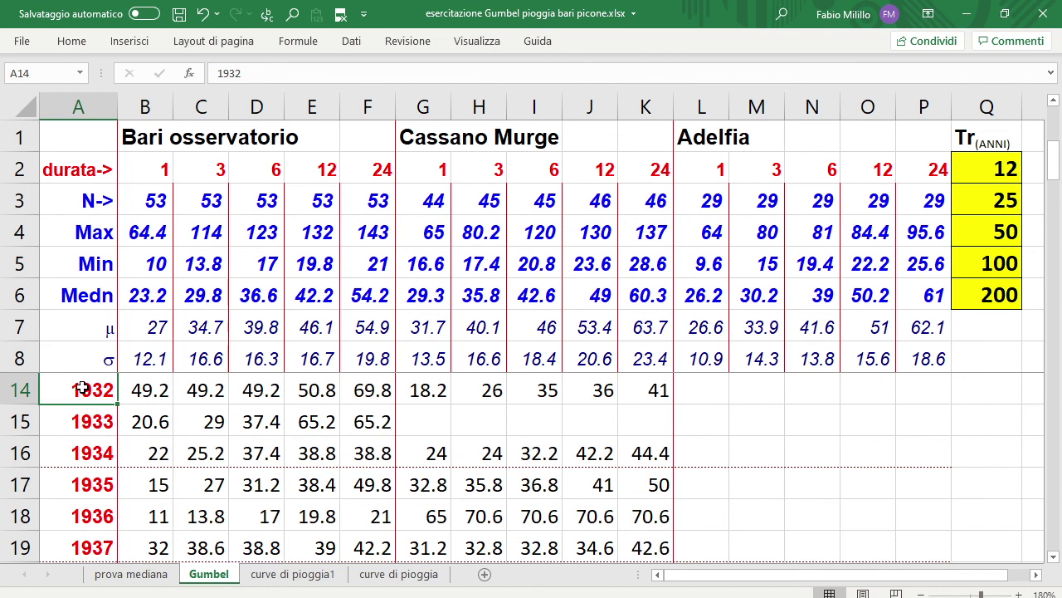
{"action": "left_click", "coordinate": [157, 175]}
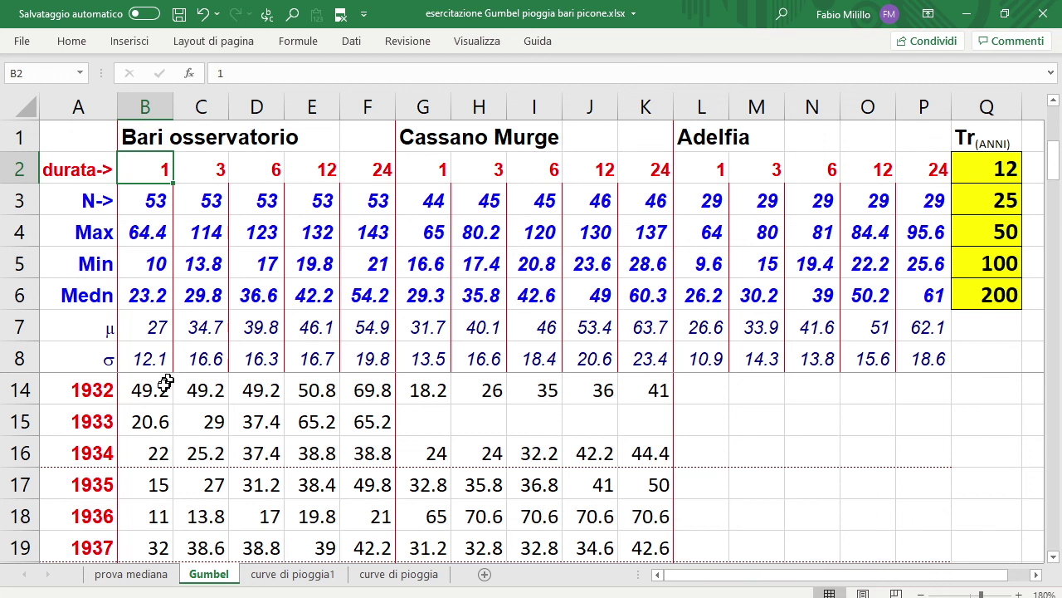
{"action": "left_click", "coordinate": [146, 391]}
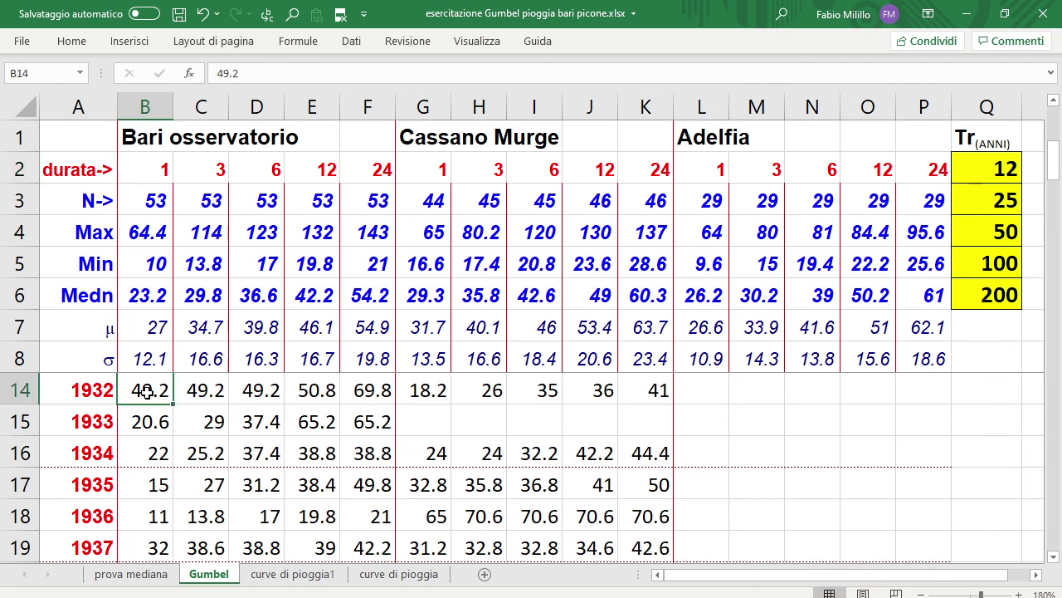